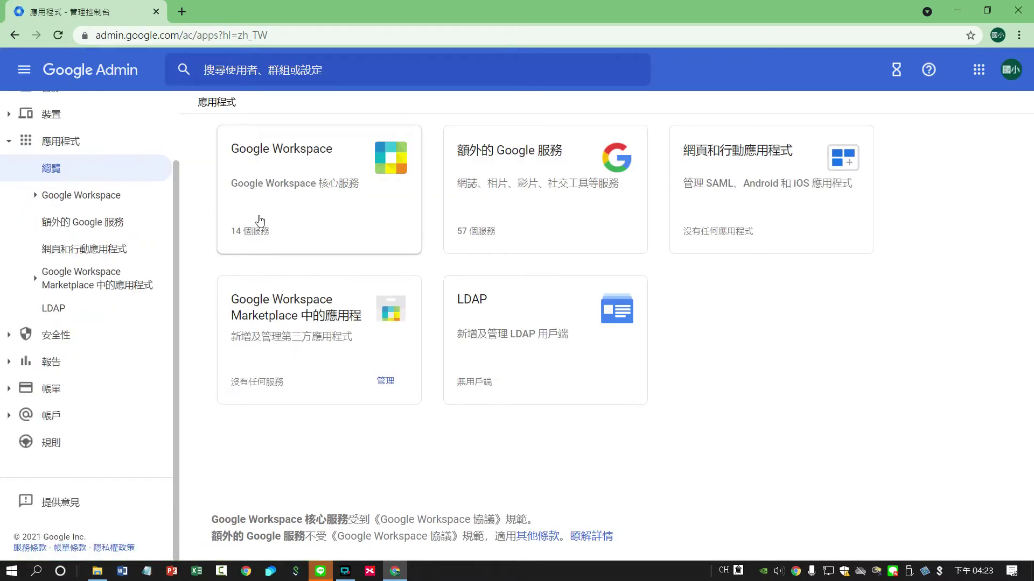
- Open the Google Meet service settings within Google Workspace and go to its 智慧功能和個人化設定 page
{"action": "left_click", "coordinate": [257, 236]}
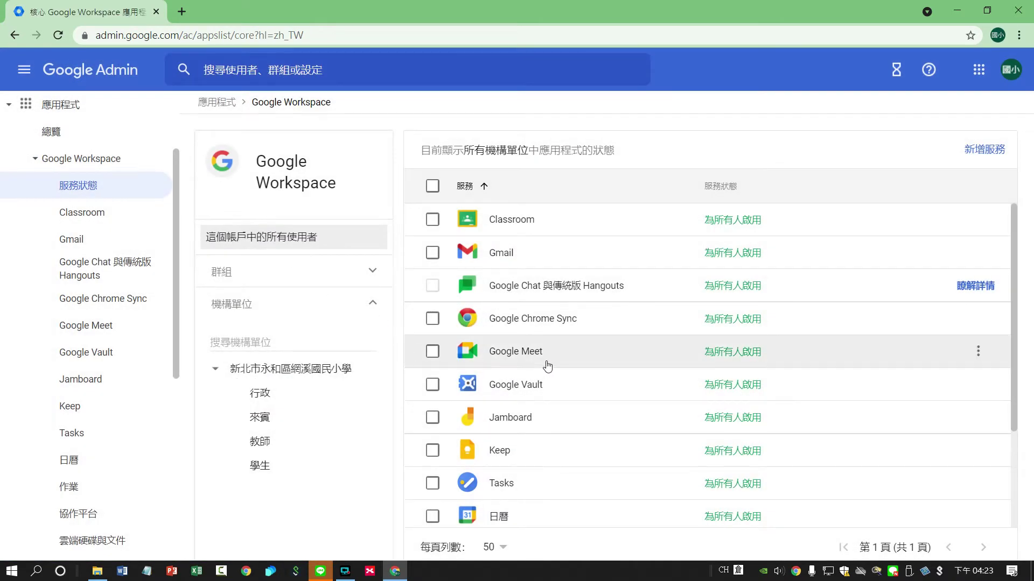
{"action": "left_click", "coordinate": [763, 358]}
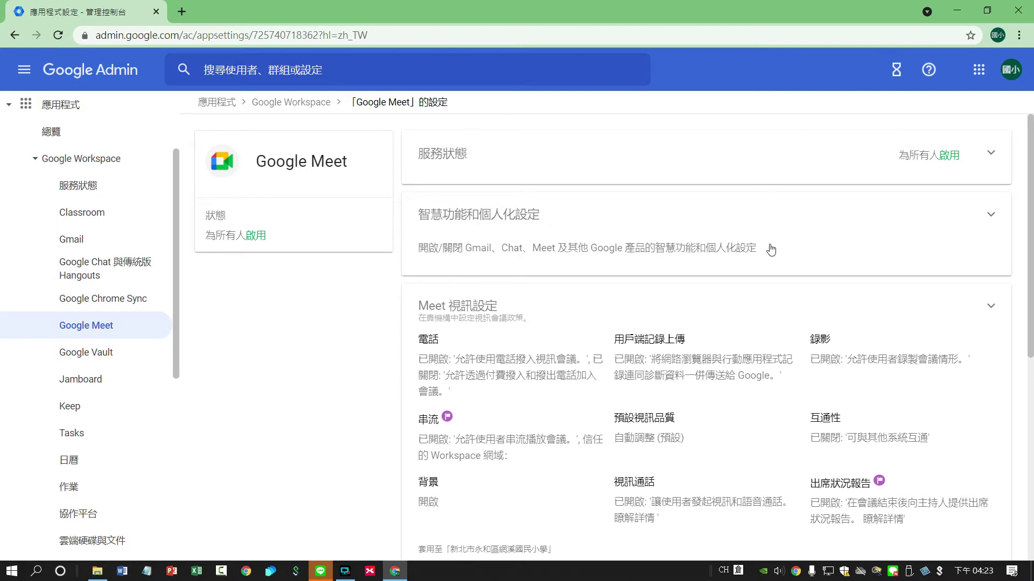
{"action": "left_click", "coordinate": [991, 218]}
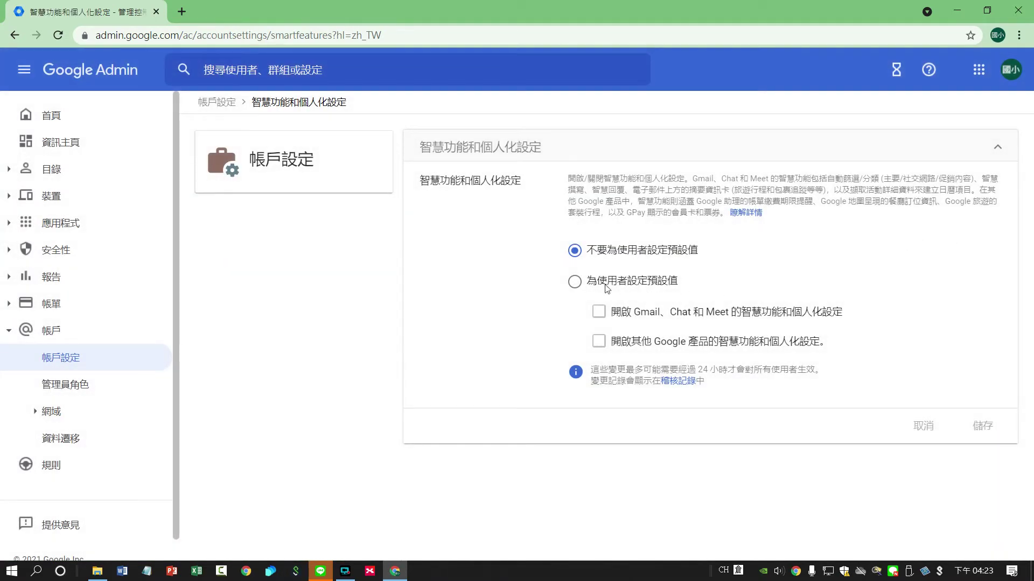
- Set 為使用者設定預設值, enable smart features for Gmail, Chat and Meet and for other Google products, and save
{"action": "left_click", "coordinate": [574, 289]}
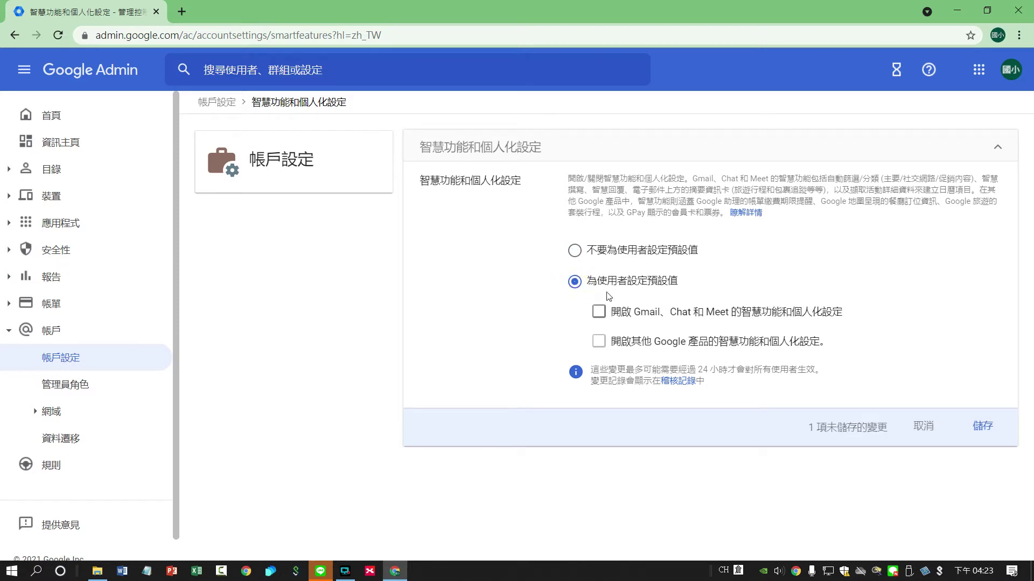
{"action": "left_click", "coordinate": [990, 428]}
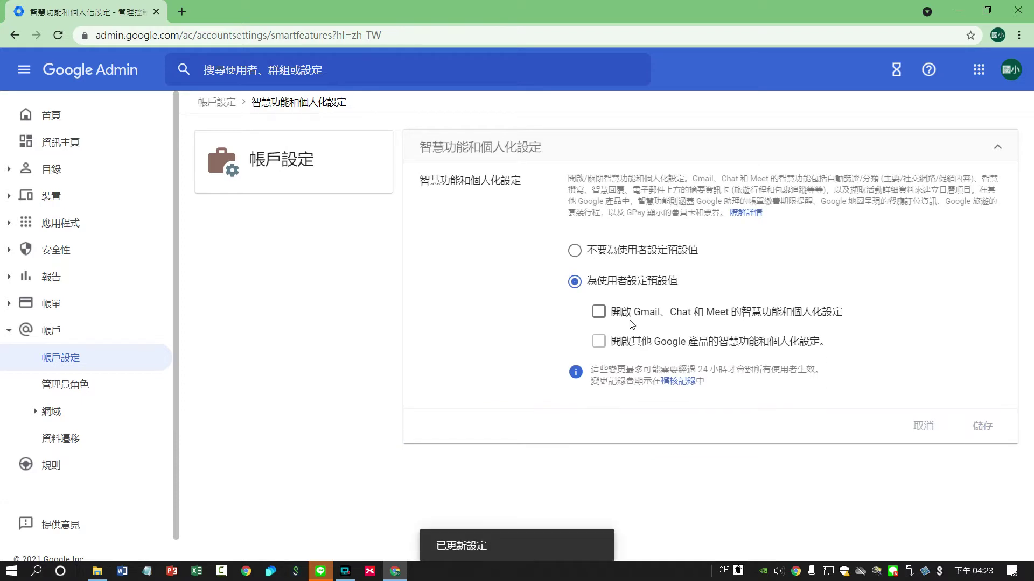
{"action": "left_click", "coordinate": [601, 314]}
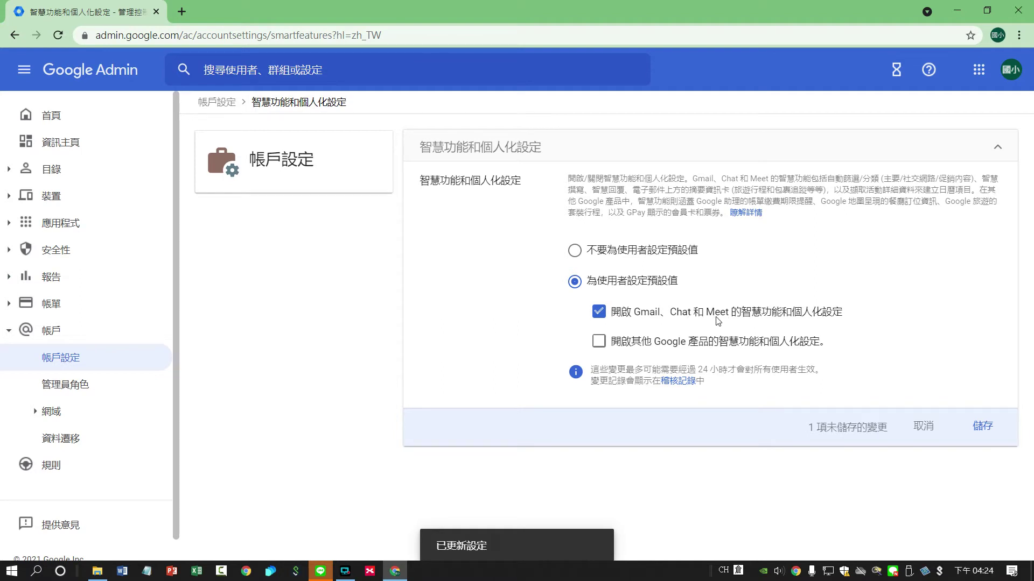
{"action": "left_click", "coordinate": [618, 345]}
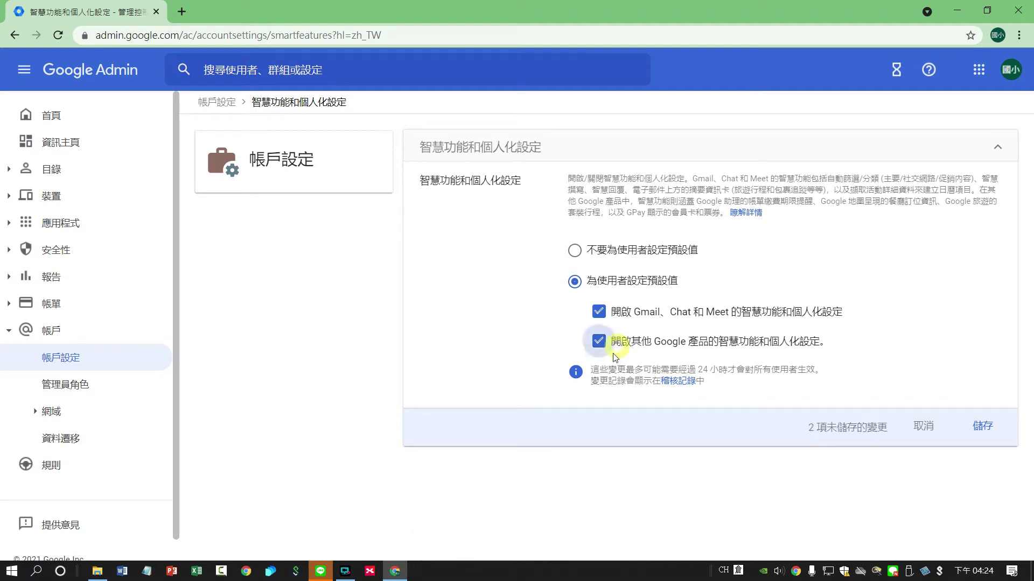
{"action": "left_click", "coordinate": [984, 431]}
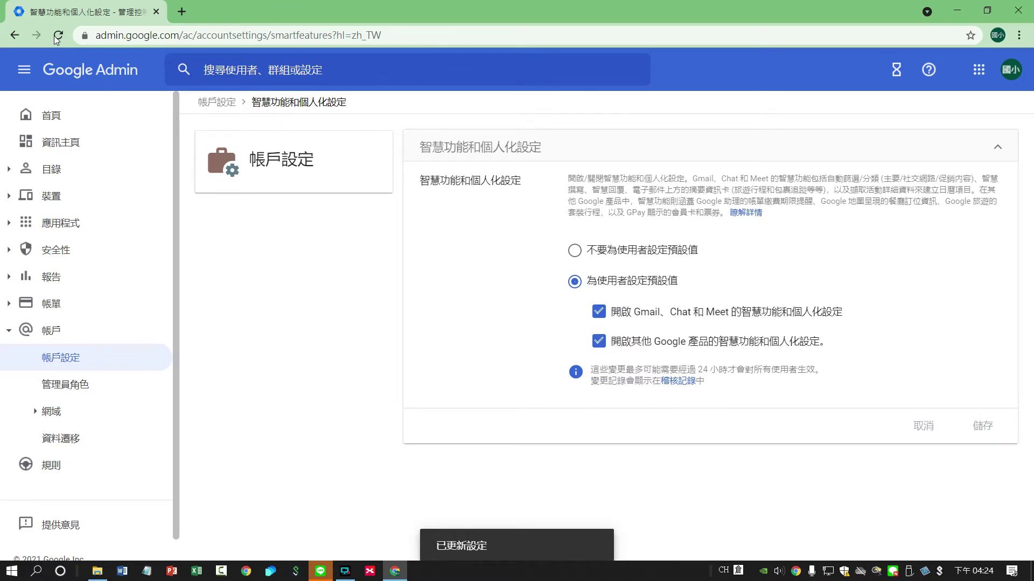
- Return to the Google Meet settings, open Meet 視訊設定 and dismiss the group policy notice
{"action": "left_click", "coordinate": [17, 37]}
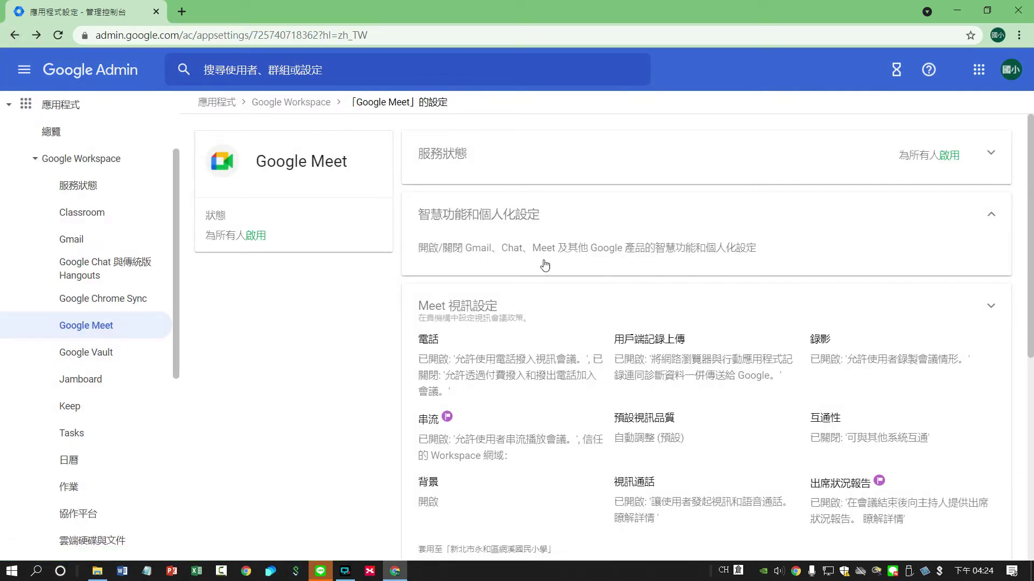
{"action": "left_click", "coordinate": [991, 306]}
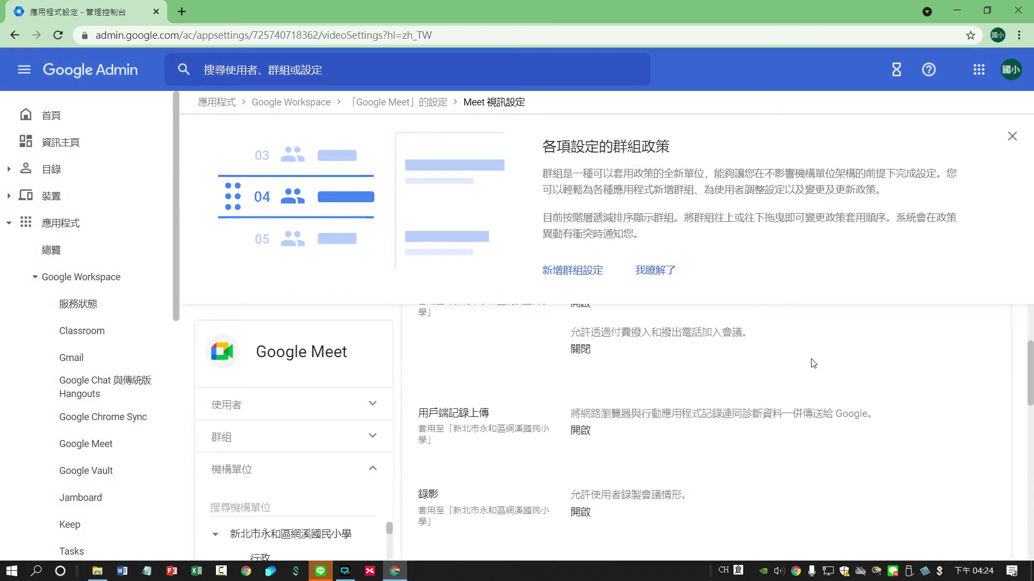
{"action": "left_click", "coordinate": [1012, 135]}
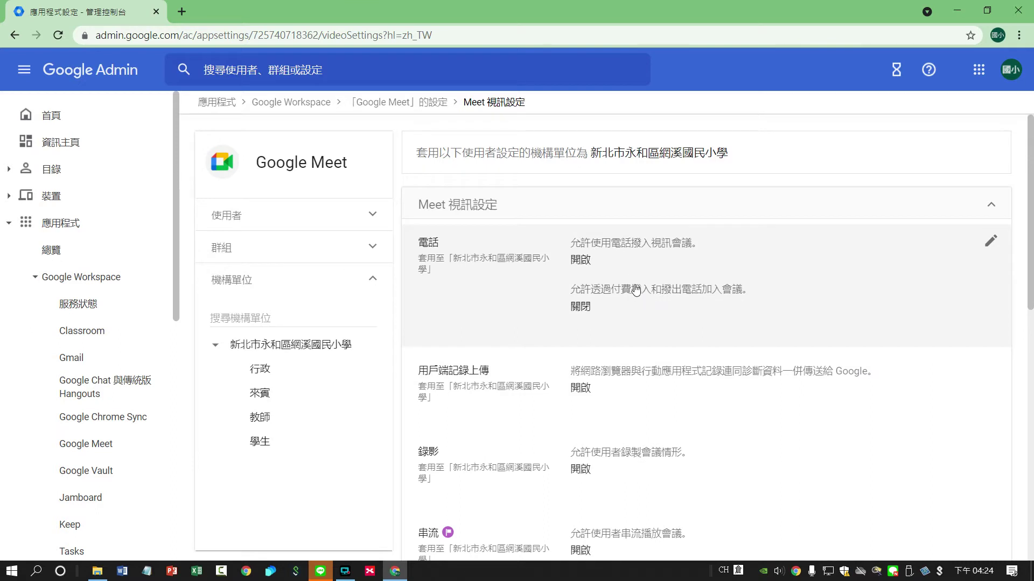
- Examine the school-wide Meet video settings, from 電話, 錄影 and 串流 through 互通性, 背景, 視訊通話 and 出席狀況報告
{"action": "scroll", "coordinate": [632, 280], "scroll_direction": "down", "scroll_amount": 2}
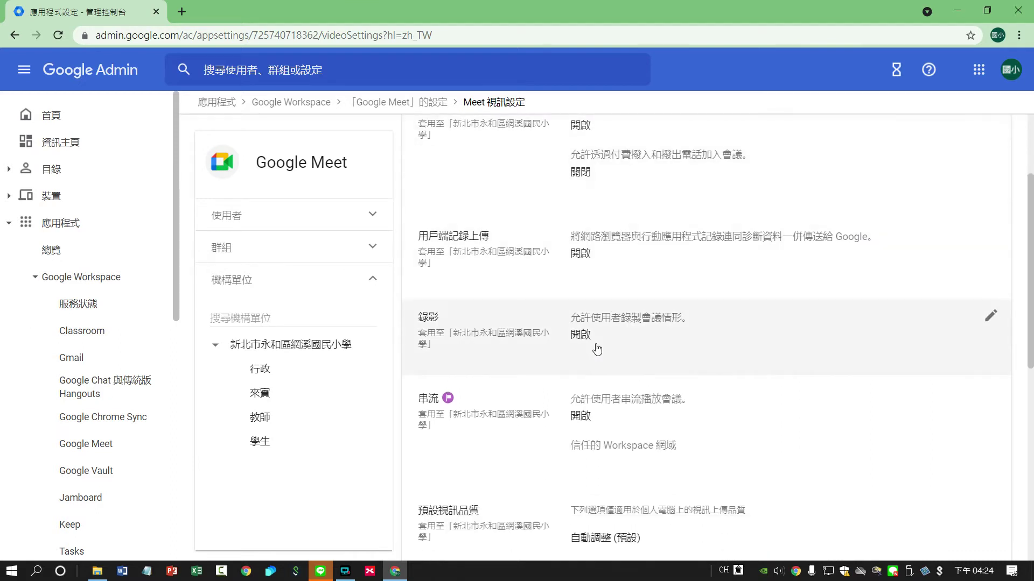
{"action": "scroll", "coordinate": [597, 303], "scroll_direction": "down", "scroll_amount": 3}
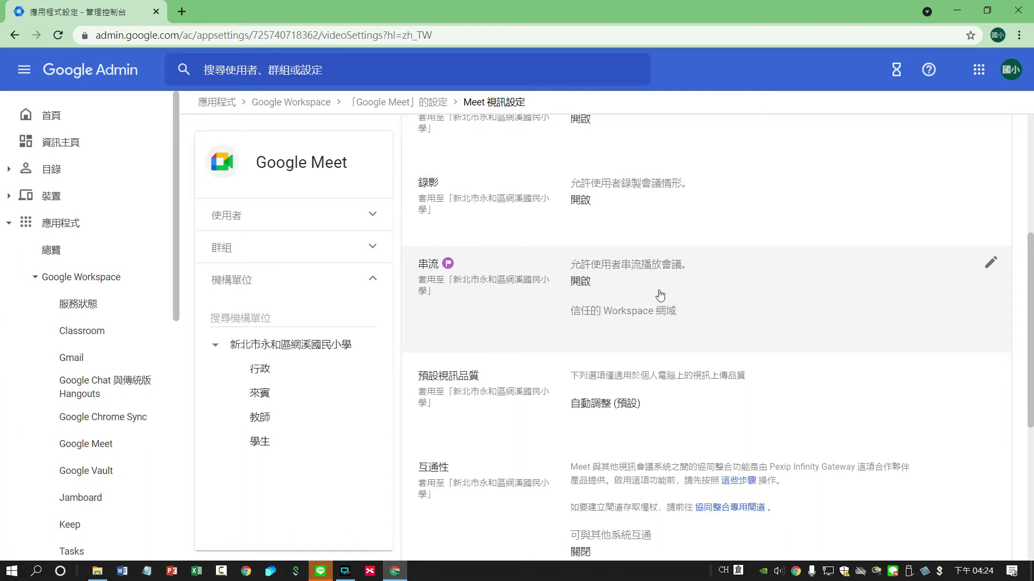
{"action": "scroll", "coordinate": [716, 294], "scroll_direction": "down", "scroll_amount": 3}
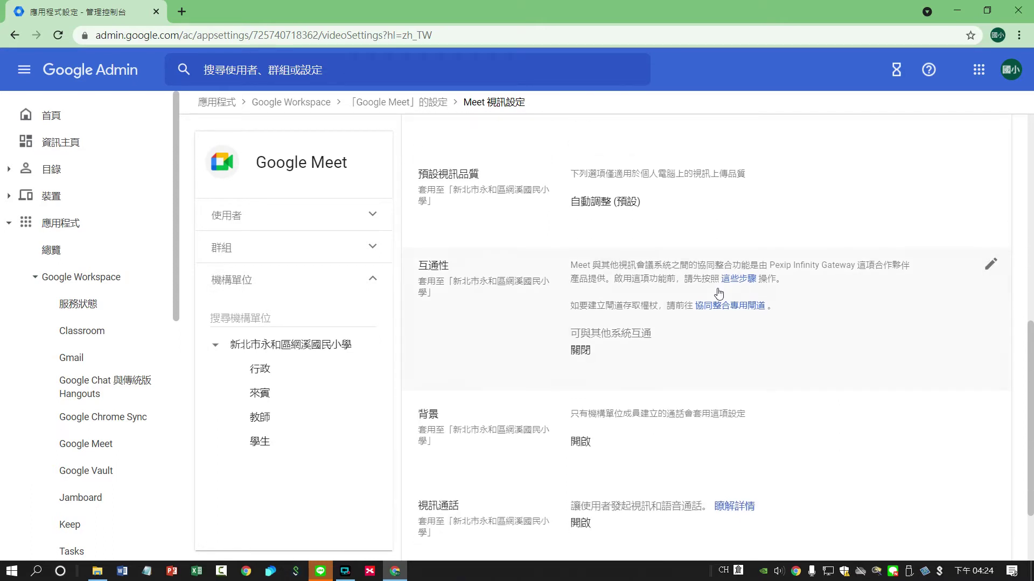
{"action": "scroll", "coordinate": [718, 294], "scroll_direction": "down", "scroll_amount": 1}
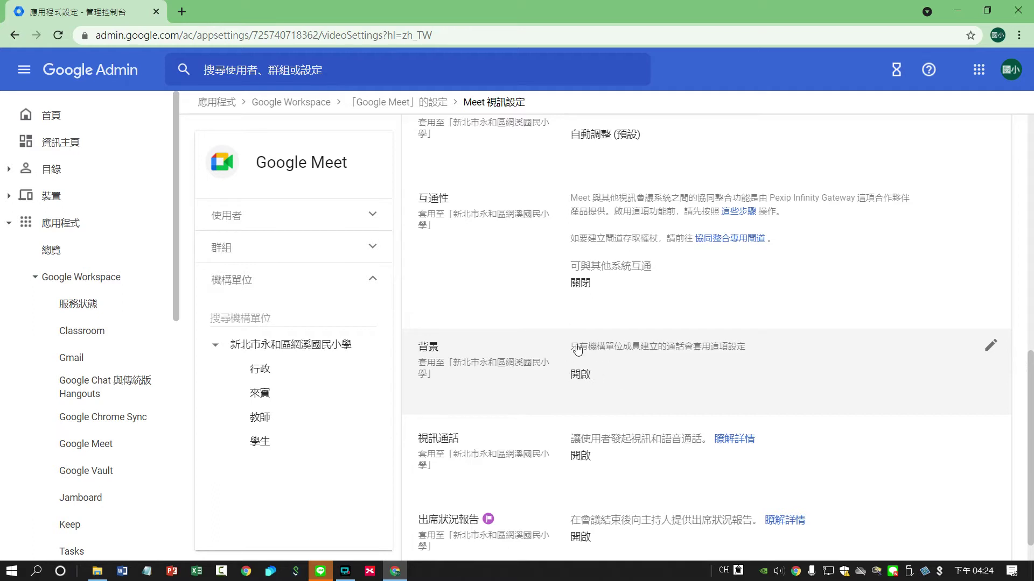
{"action": "scroll", "coordinate": [630, 339], "scroll_direction": "down", "scroll_amount": 1}
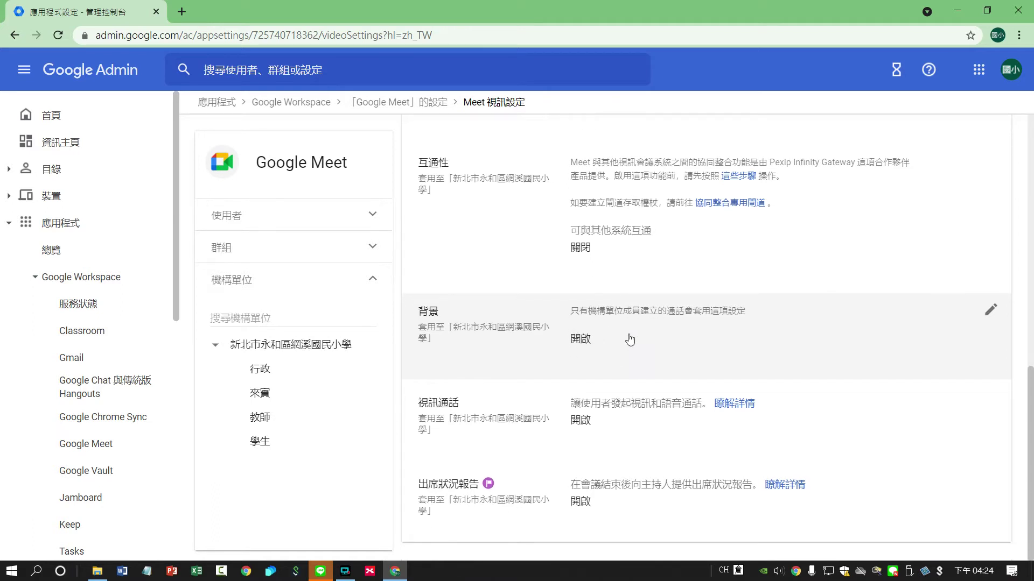
{"action": "scroll", "coordinate": [630, 339], "scroll_direction": "up", "scroll_amount": 5}
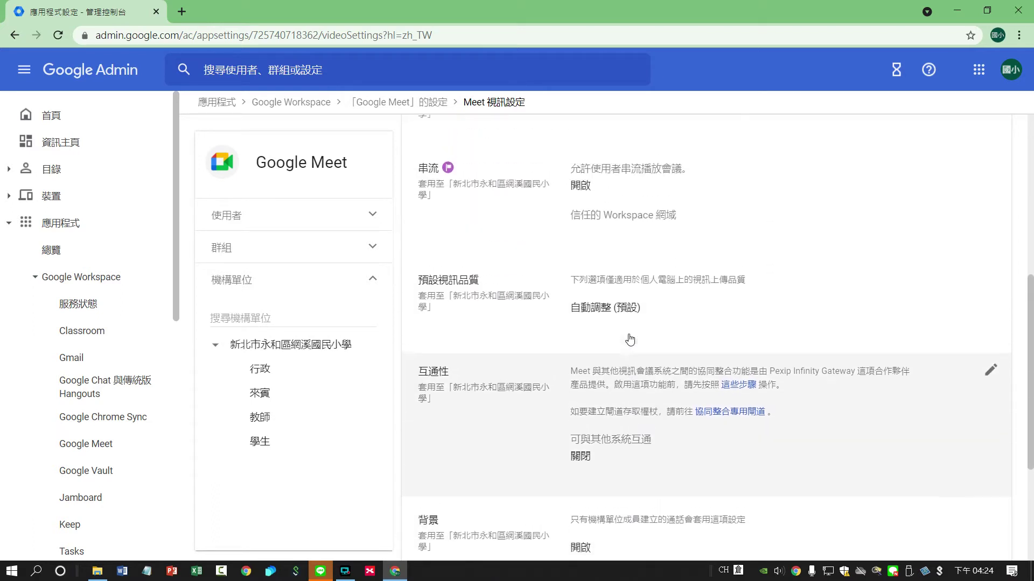
{"action": "scroll", "coordinate": [630, 339], "scroll_direction": "down", "scroll_amount": 1}
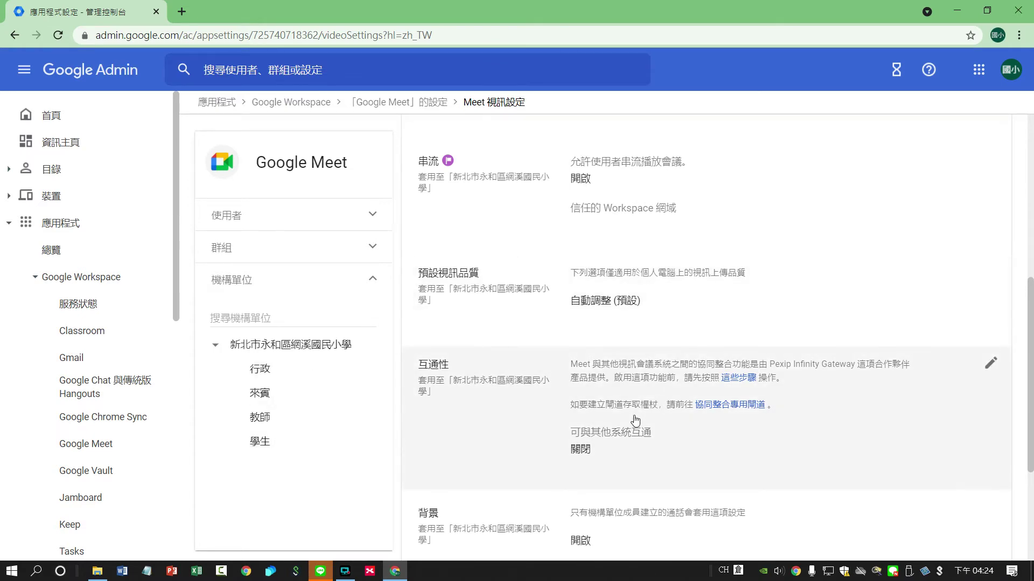
{"action": "scroll", "coordinate": [644, 291], "scroll_direction": "up", "scroll_amount": 1}
{"action": "scroll", "coordinate": [643, 292], "scroll_direction": "down", "scroll_amount": 3}
{"action": "scroll", "coordinate": [641, 296], "scroll_direction": "up", "scroll_amount": 8}
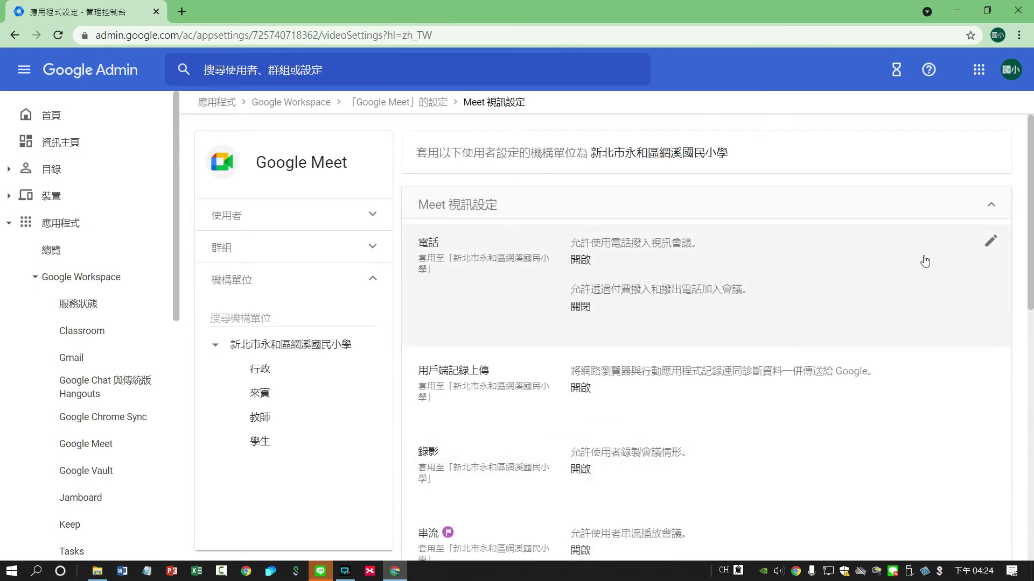
{"action": "scroll", "coordinate": [716, 264], "scroll_direction": "down", "scroll_amount": 1}
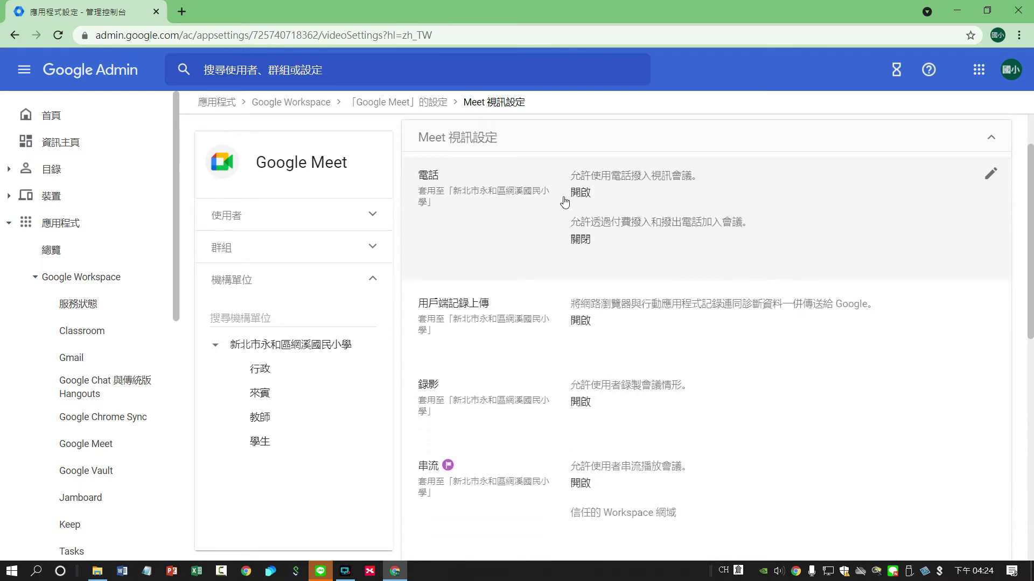
{"action": "scroll", "coordinate": [684, 280], "scroll_direction": "down", "scroll_amount": 1}
{"action": "scroll", "coordinate": [676, 285], "scroll_direction": "down", "scroll_amount": 2}
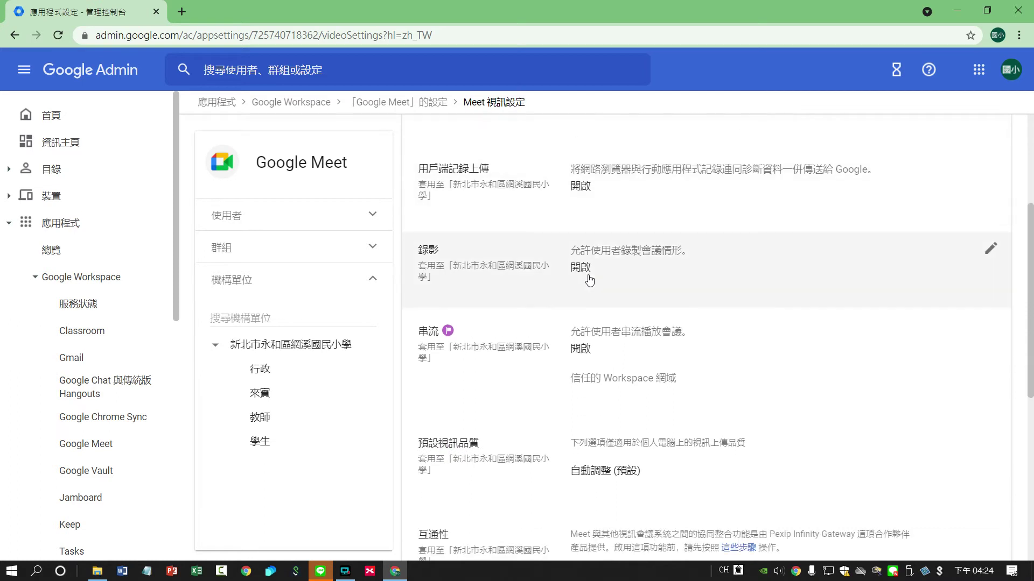
{"action": "scroll", "coordinate": [587, 280], "scroll_direction": "down", "scroll_amount": 1}
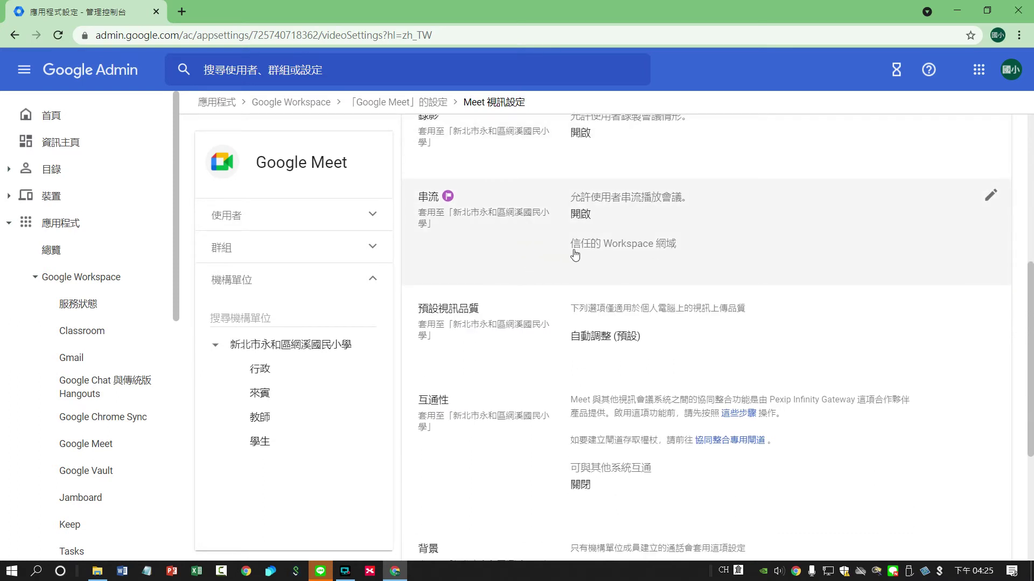
{"action": "scroll", "coordinate": [575, 254], "scroll_direction": "down", "scroll_amount": 1}
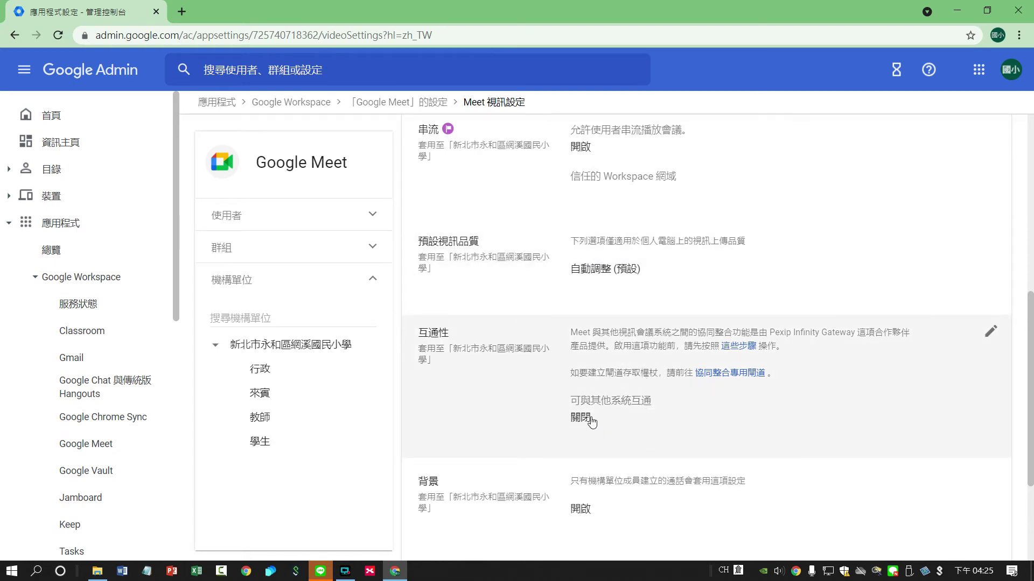
- Inspect the editable options of 互通性 and 視訊通話 for the top organizational unit, cancelling each without saving
{"action": "left_click", "coordinate": [991, 332]}
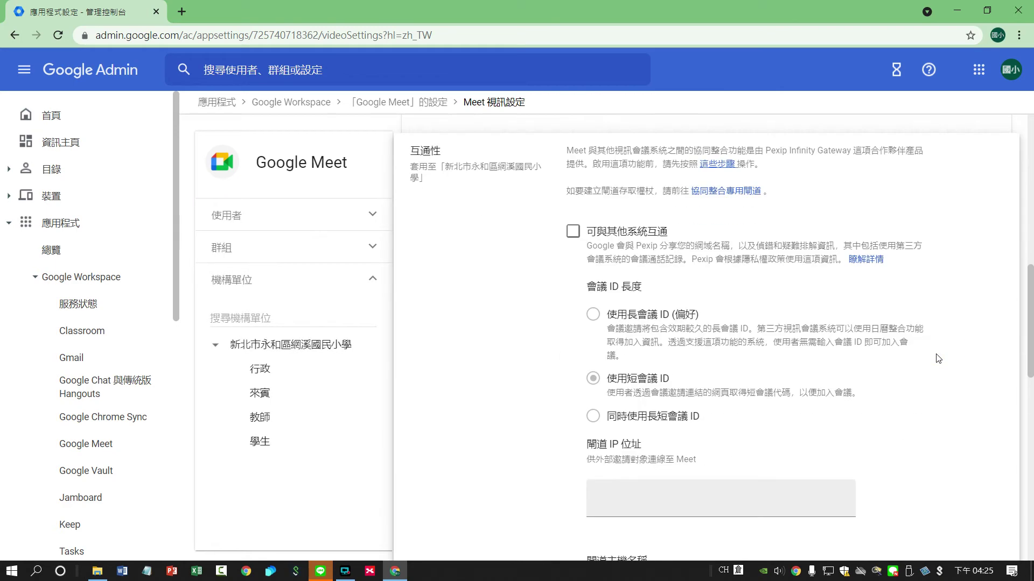
{"action": "scroll", "coordinate": [938, 358], "scroll_direction": "down", "scroll_amount": 10}
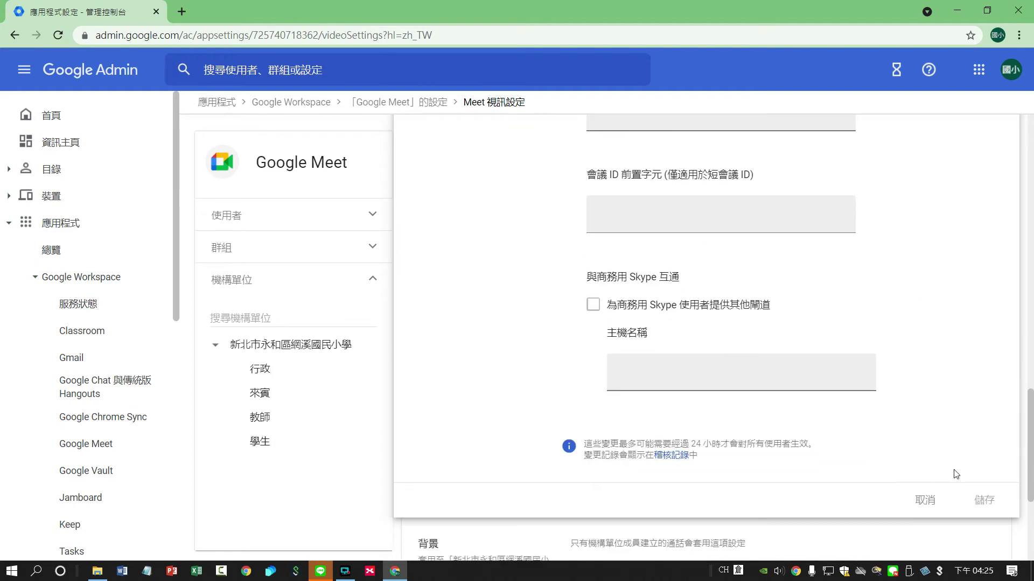
{"action": "left_click", "coordinate": [925, 502]}
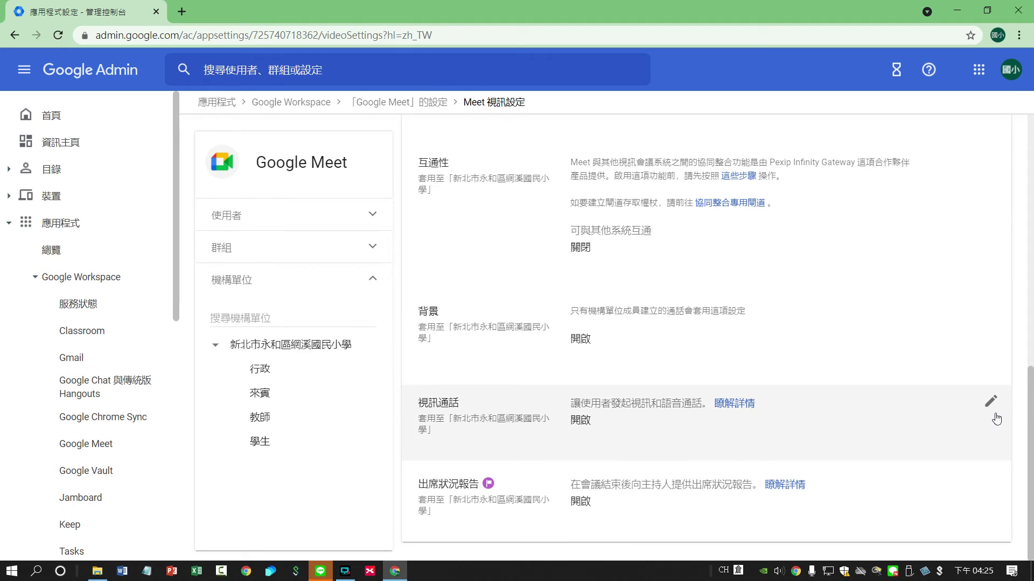
{"action": "left_click", "coordinate": [990, 404]}
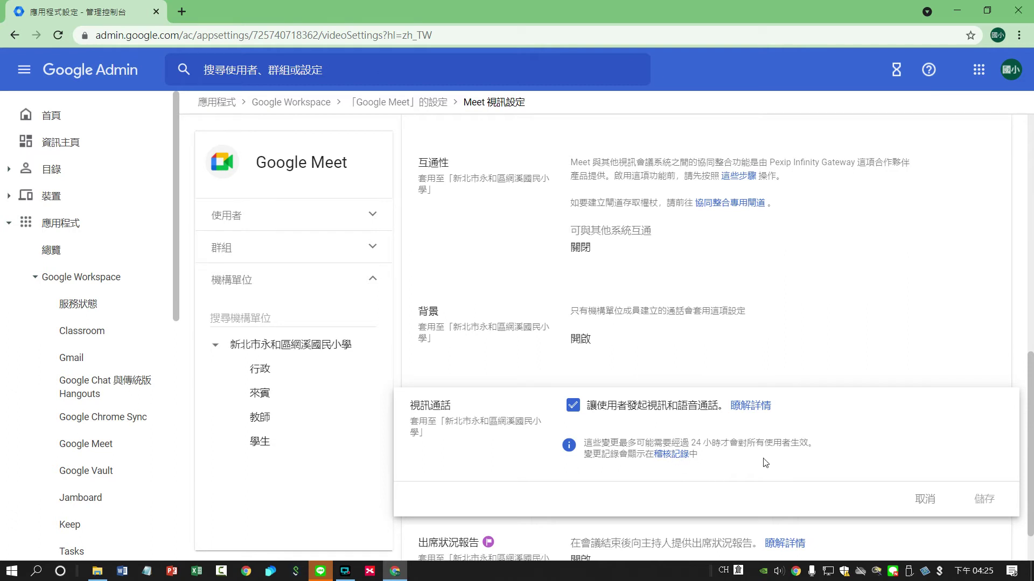
{"action": "left_click", "coordinate": [923, 499]}
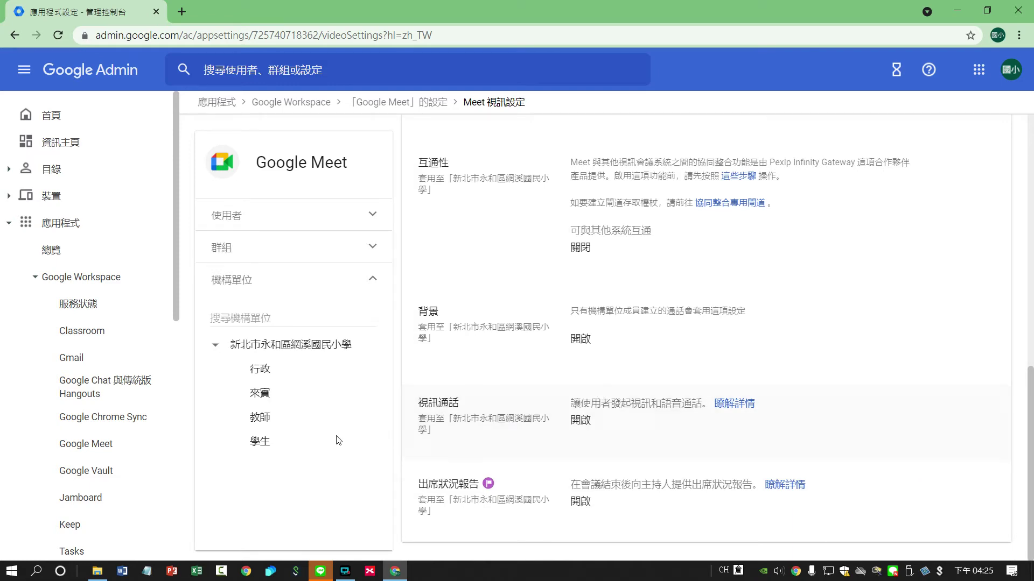
- For the 學生 organizational unit, disable 讓使用者發起視訊和語音通話 under 視訊通話 and override the inherited setting
{"action": "left_click", "coordinate": [268, 451]}
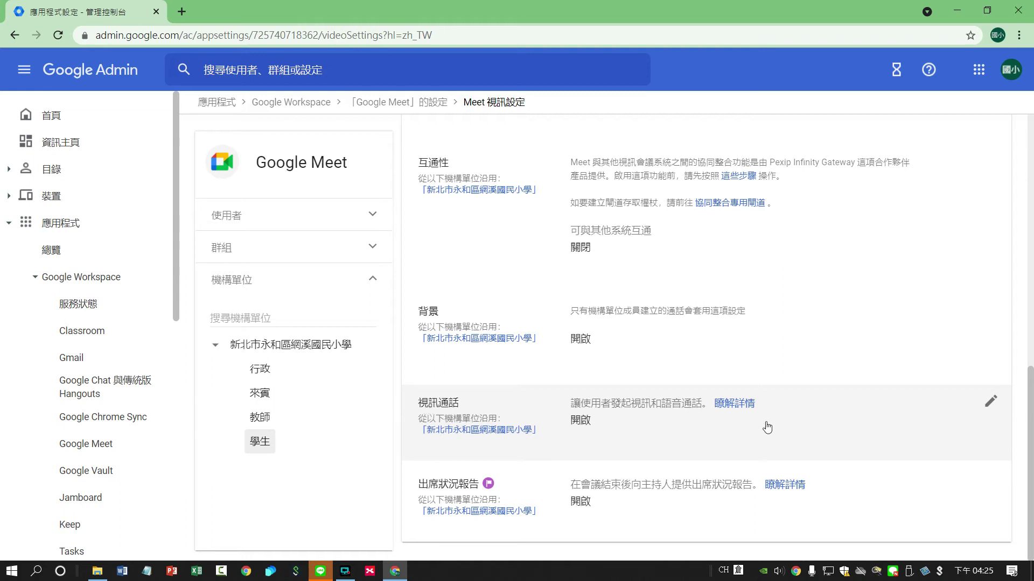
{"action": "left_click", "coordinate": [991, 404]}
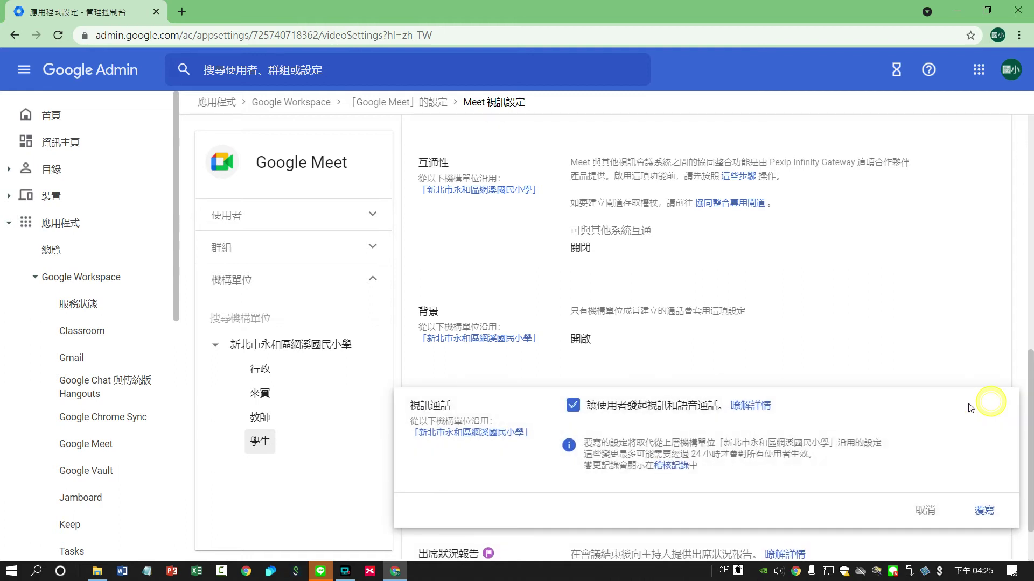
{"action": "left_click", "coordinate": [572, 406]}
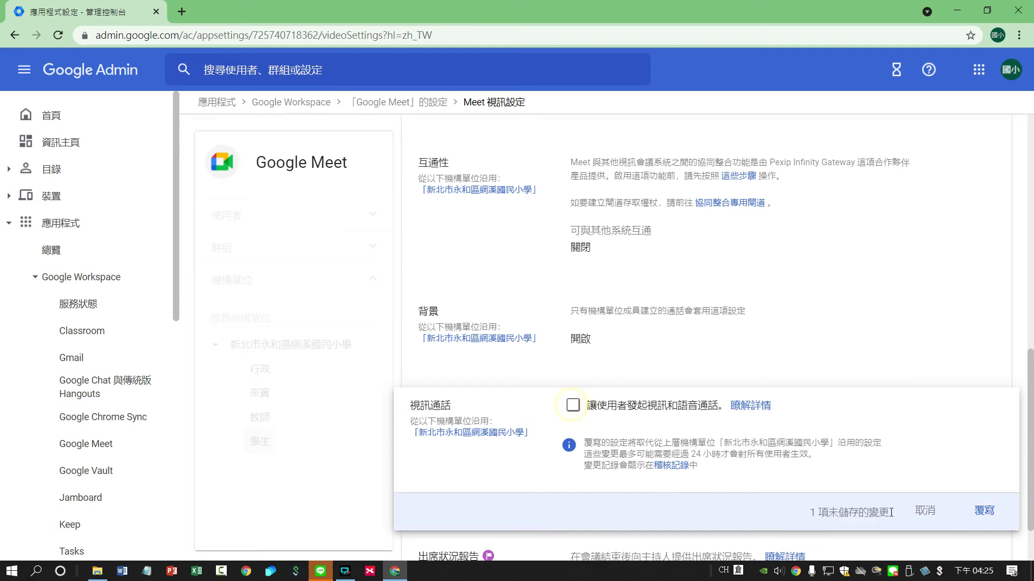
{"action": "left_click", "coordinate": [989, 512]}
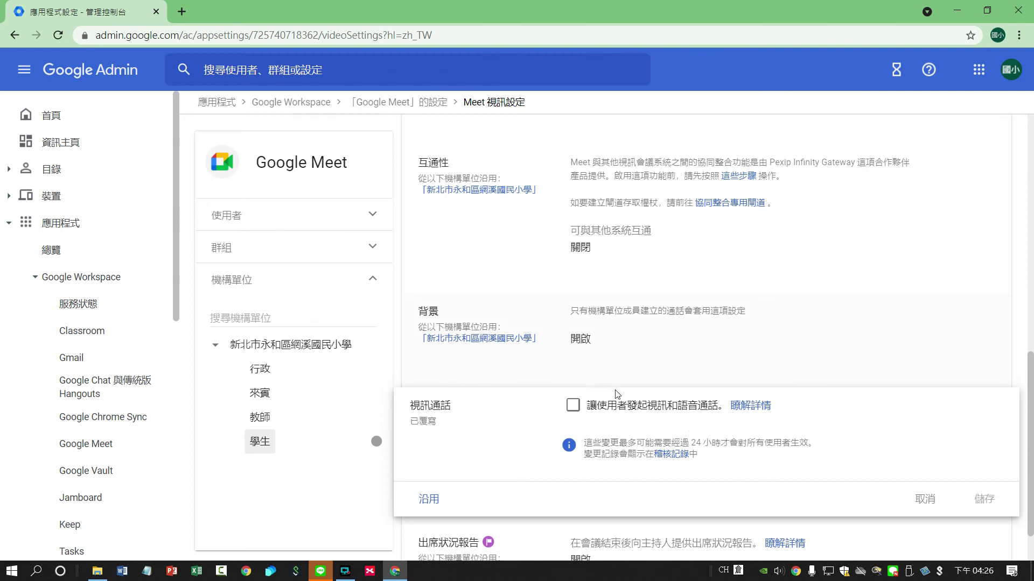
- Re-enable 讓使用者發起視訊和語音通話 for the 學生 unit, save it and close the 視訊通話 editor
{"action": "left_click", "coordinate": [574, 409]}
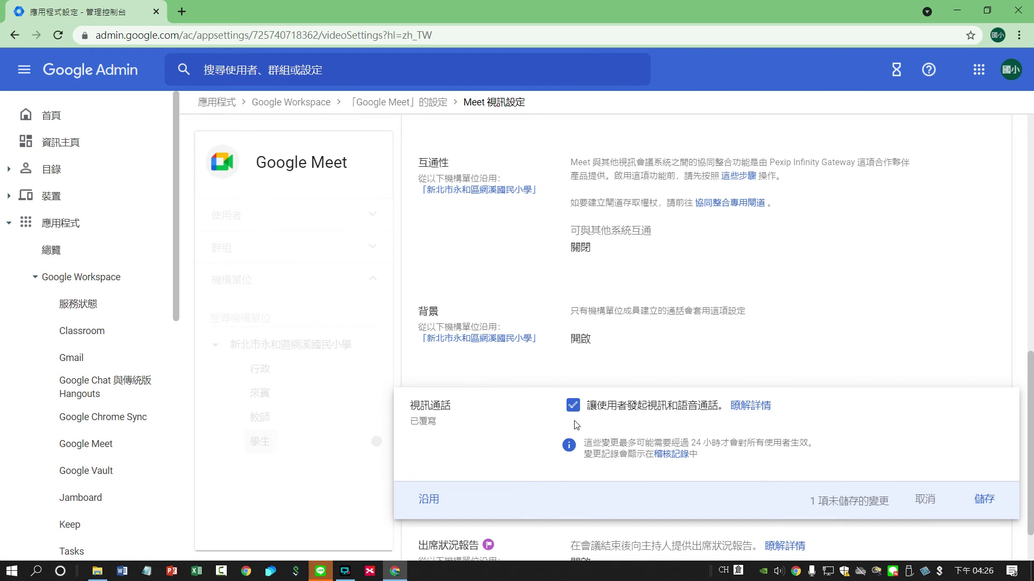
{"action": "left_click", "coordinate": [988, 502]}
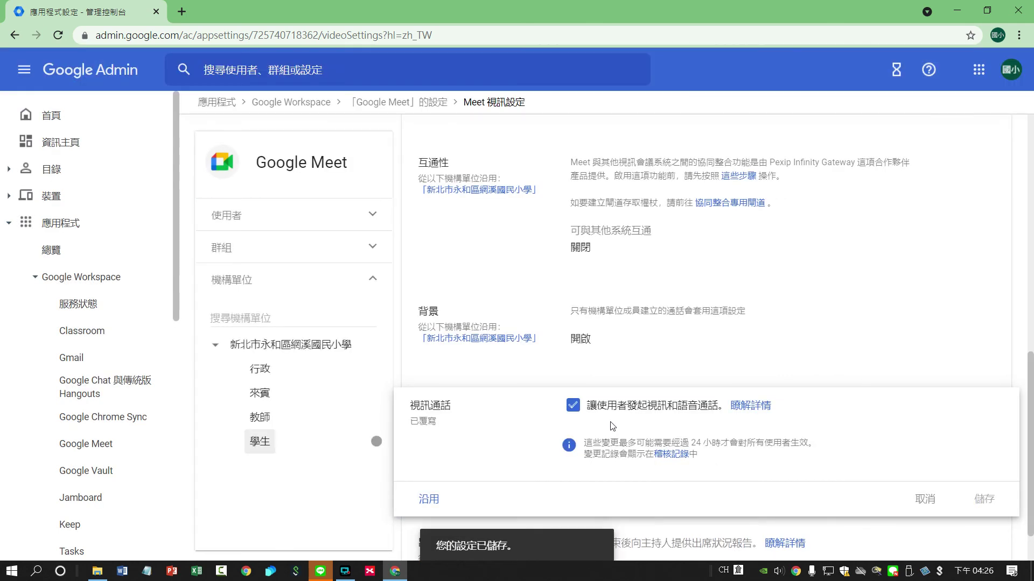
{"action": "left_click", "coordinate": [341, 493]}
{"action": "left_click", "coordinate": [925, 499]}
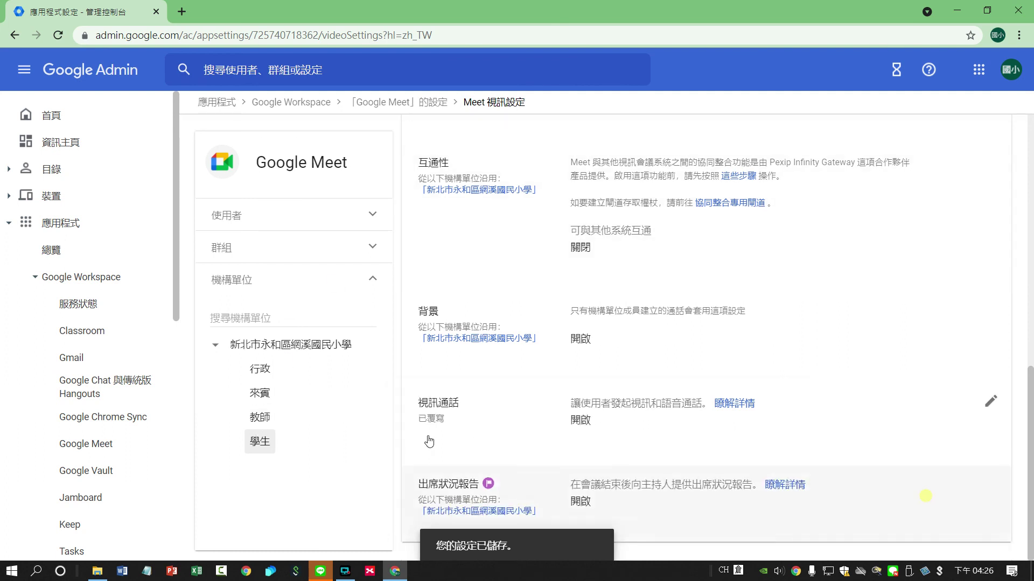
- Show the Meet video settings of the 行政 organizational unit
{"action": "left_click", "coordinate": [266, 371]}
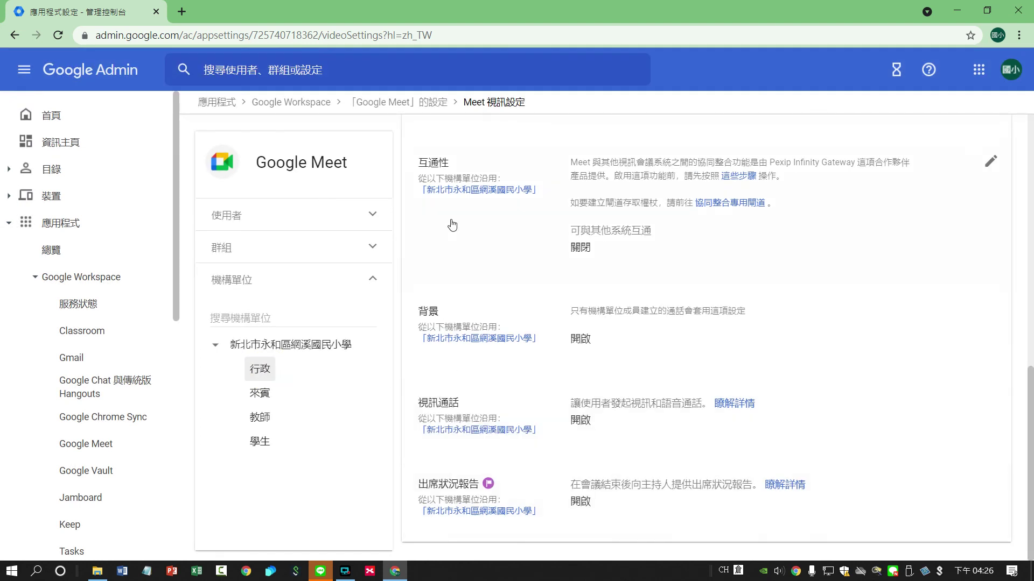